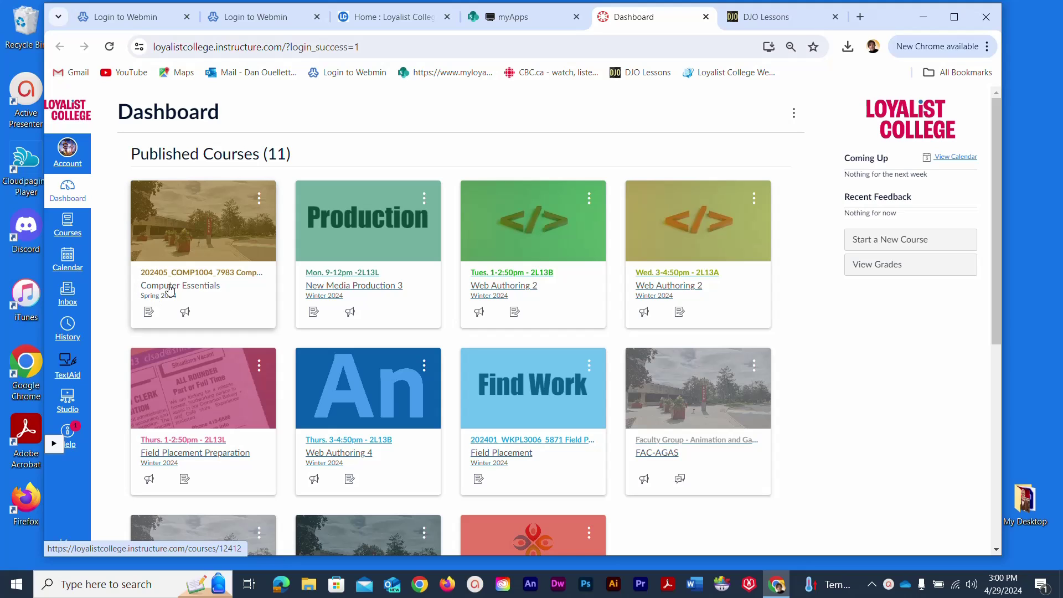
Open the Computer Essentials course from its Dashboard card
{"action": "left_click", "coordinate": [170, 288]}
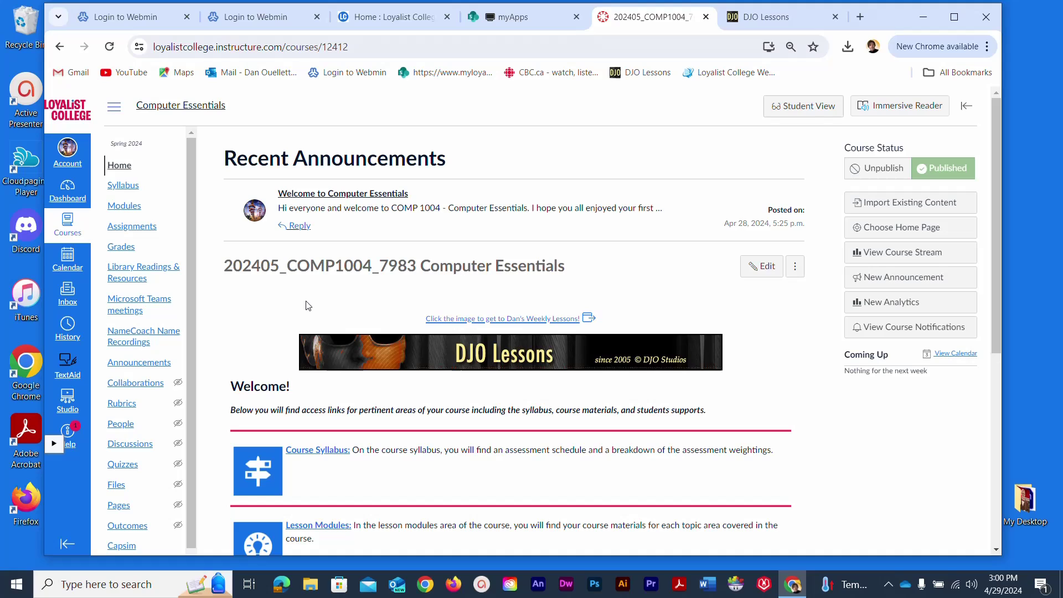
Switch to Student View and list the course's six assignments
{"action": "left_click", "coordinate": [782, 111]}
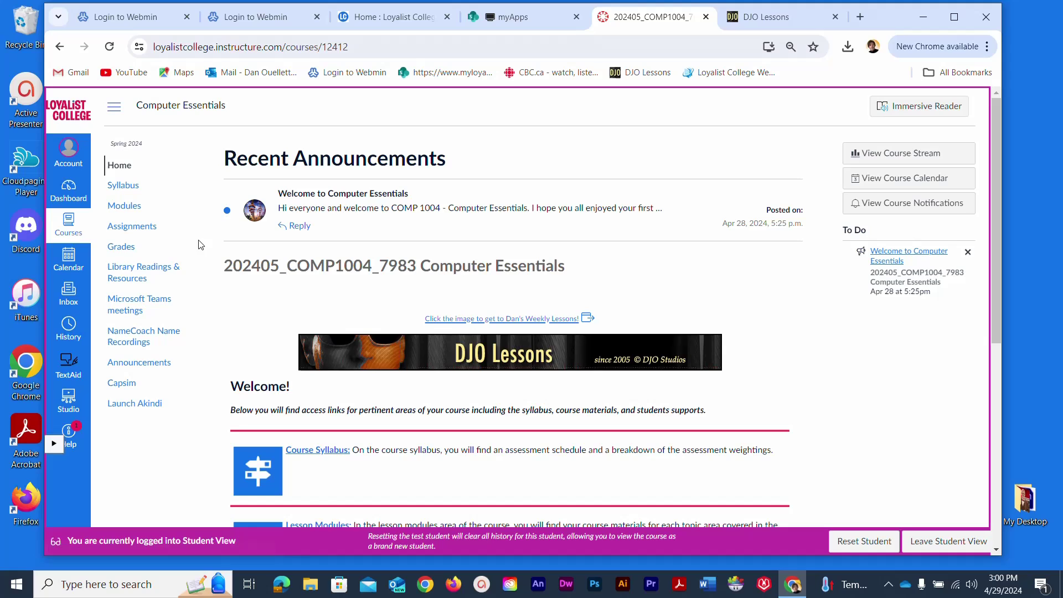
{"action": "left_click", "coordinate": [141, 232]}
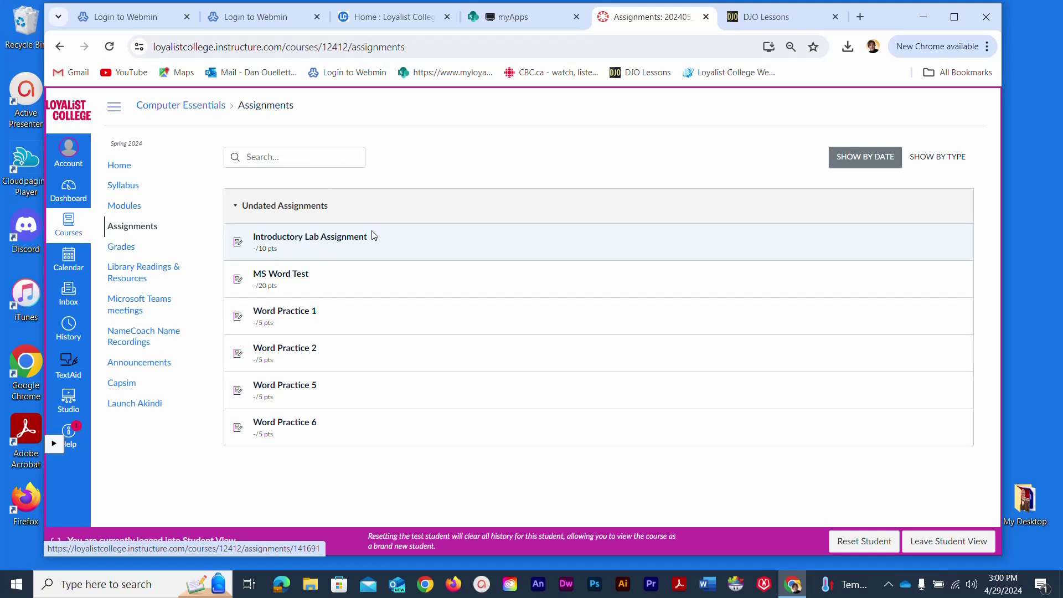
Open Introductory Lab Assignment and bring up the file dialog from its Upload drop zone
{"action": "left_click", "coordinate": [339, 243]}
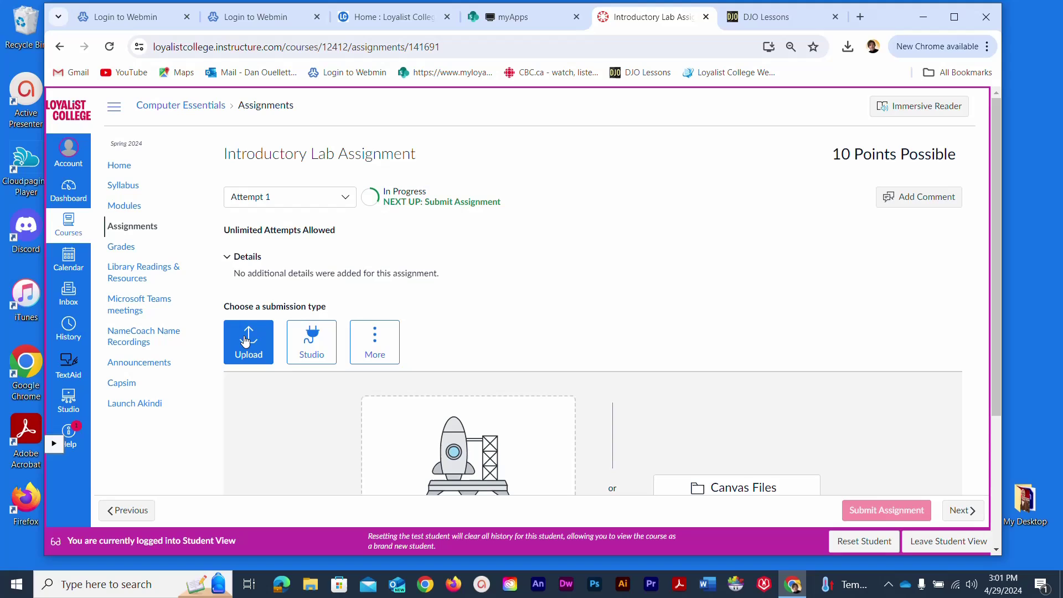
{"action": "scroll", "coordinate": [519, 292], "scroll_direction": "down", "scroll_amount": 3}
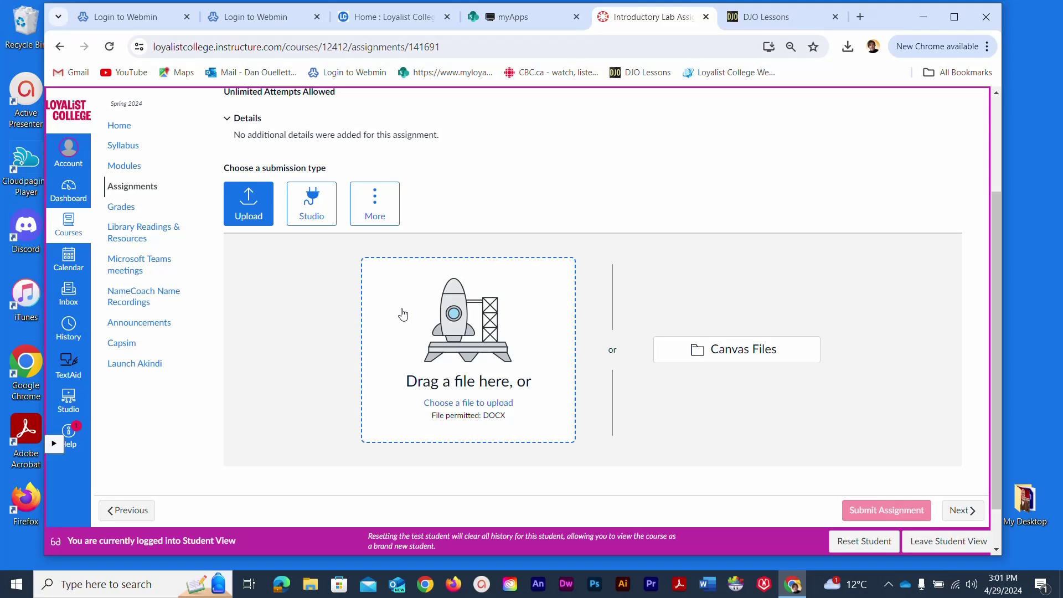
{"action": "left_click", "coordinate": [435, 337]}
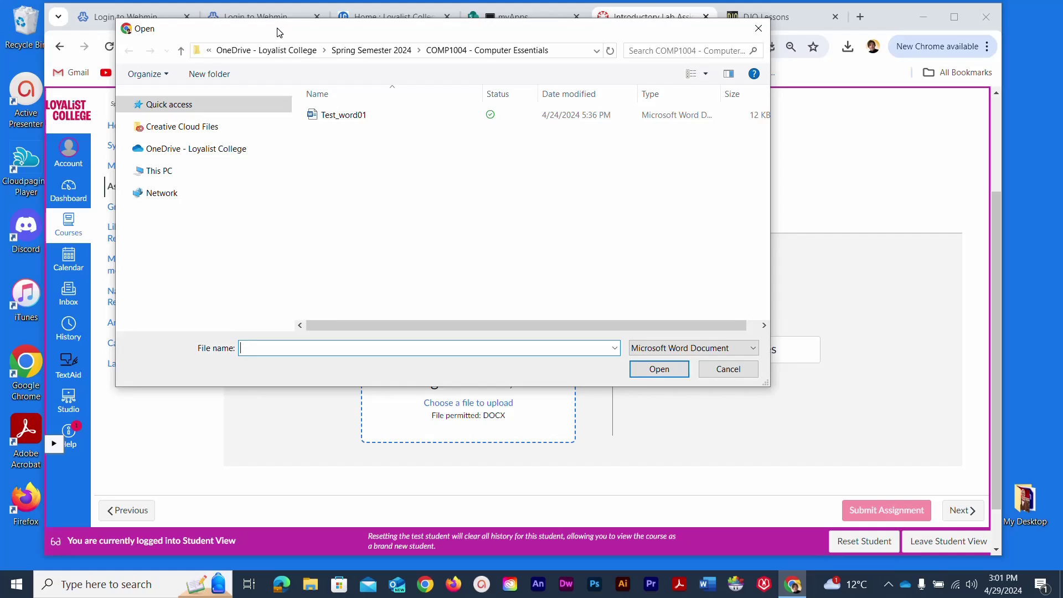
Attach Test_word01 from OneDrive > Spring Semester 2024 > COMP1004 - Computer Essentials
{"action": "left_click_drag", "start_coordinate": [213, 17], "coordinate": [308, 38]}
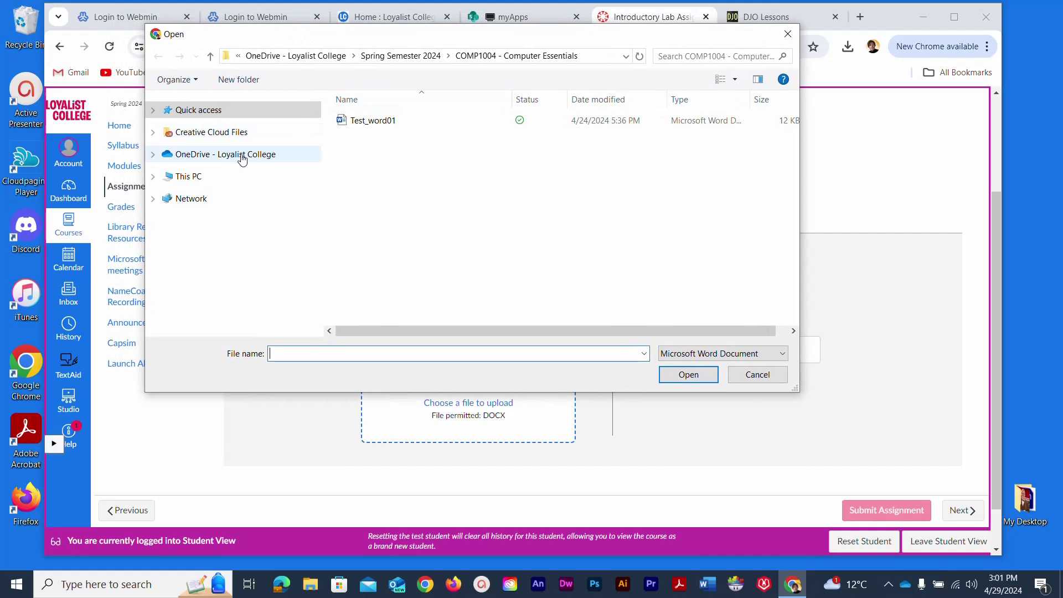
{"action": "left_click", "coordinate": [205, 161]}
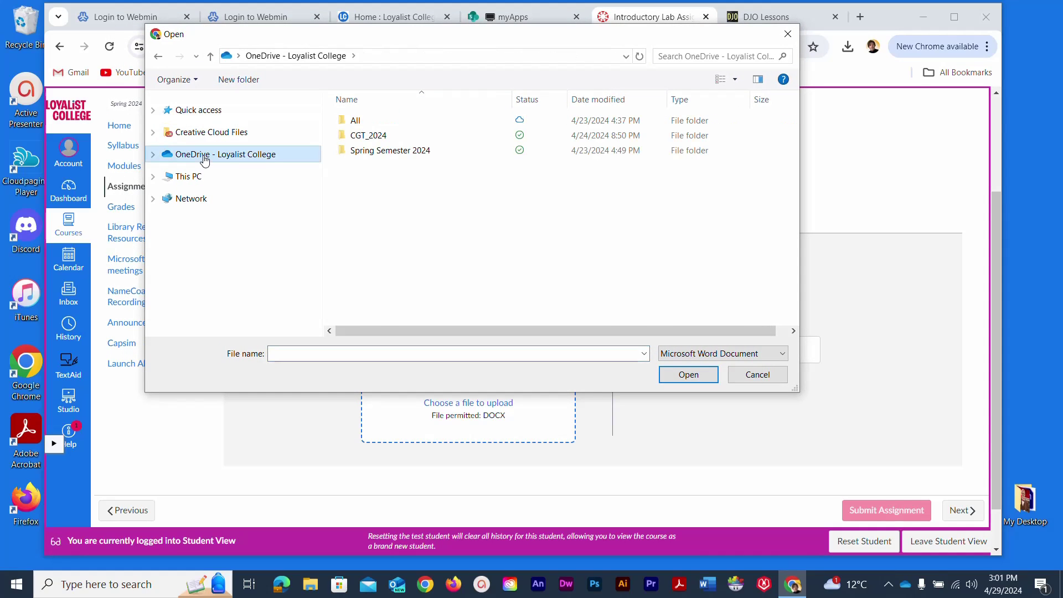
{"action": "double_click", "coordinate": [389, 156]}
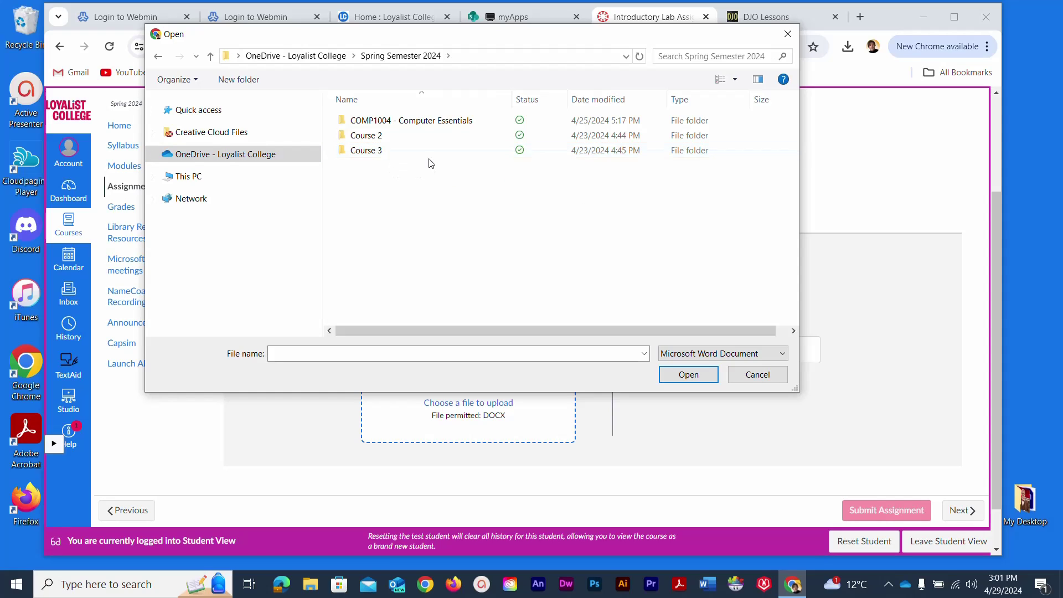
{"action": "double_click", "coordinate": [341, 121]}
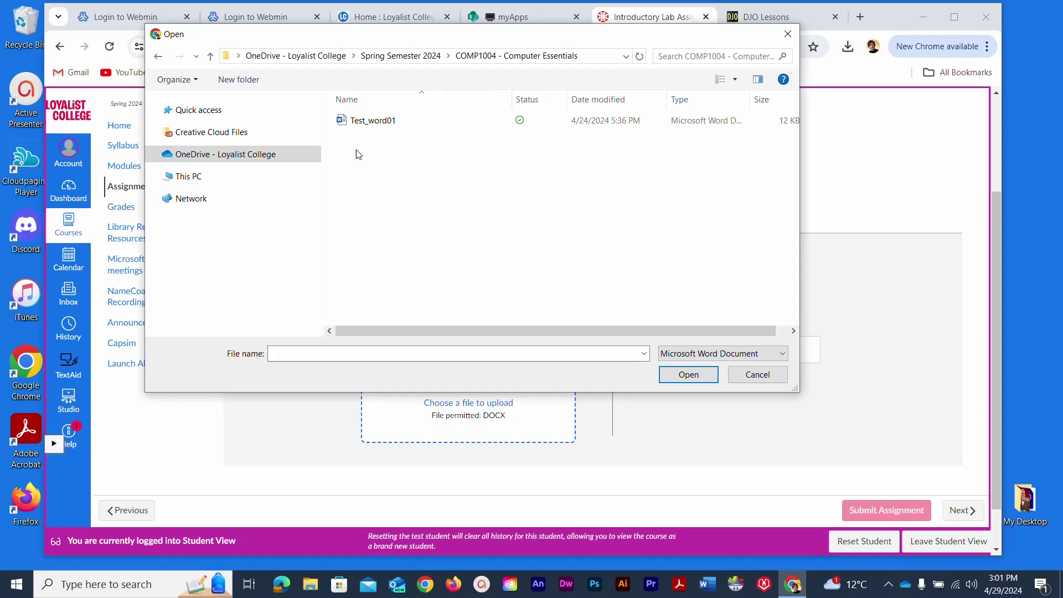
{"action": "left_click", "coordinate": [348, 123]}
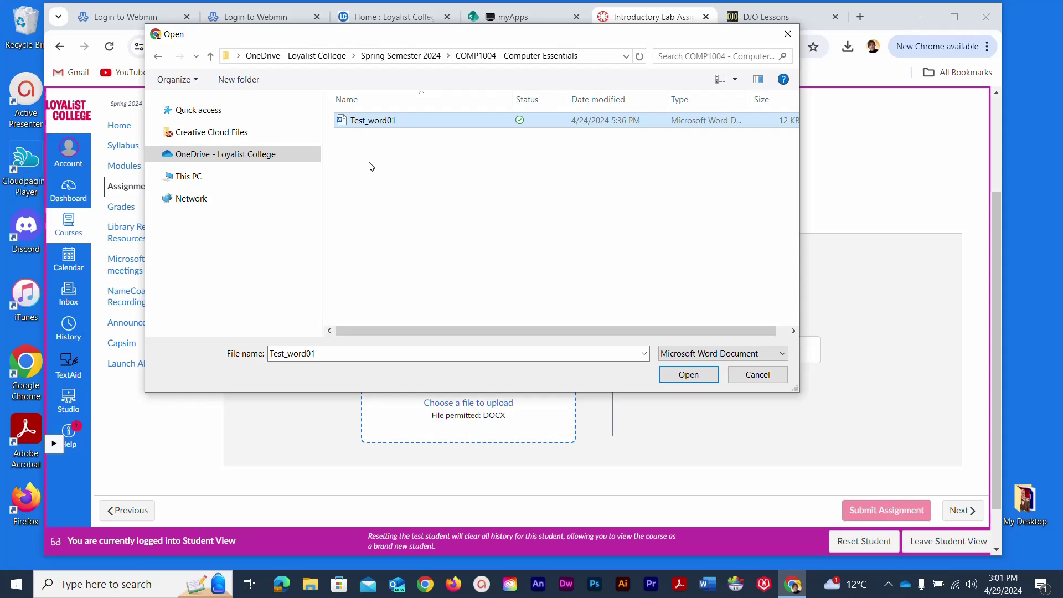
{"action": "left_click", "coordinate": [706, 379]}
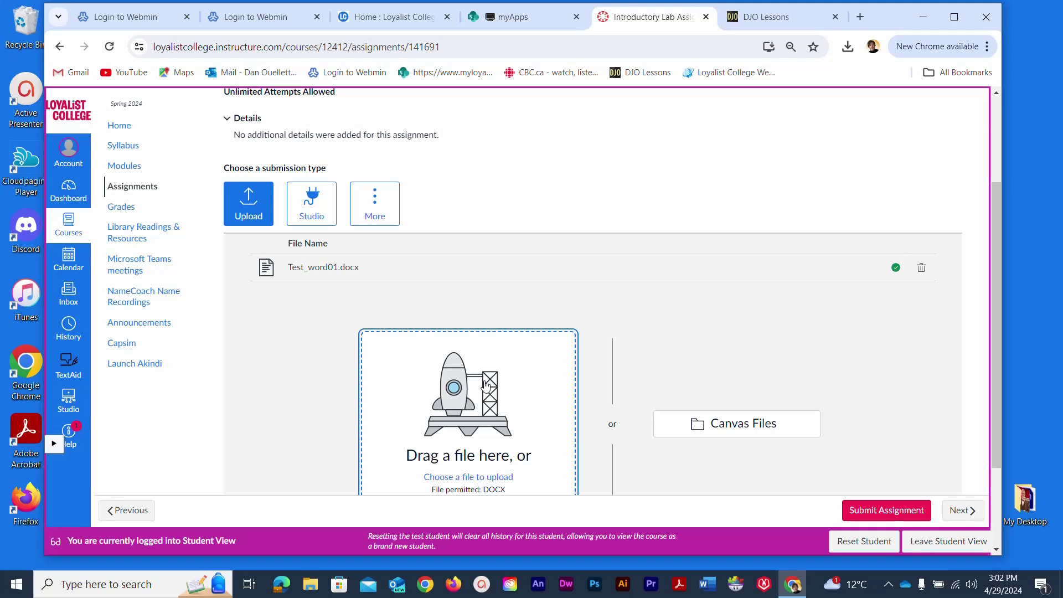
Check the attached Test_word01.docx and submit the assignment as Attempt 1
{"action": "scroll", "coordinate": [295, 320], "scroll_direction": "down", "scroll_amount": 2}
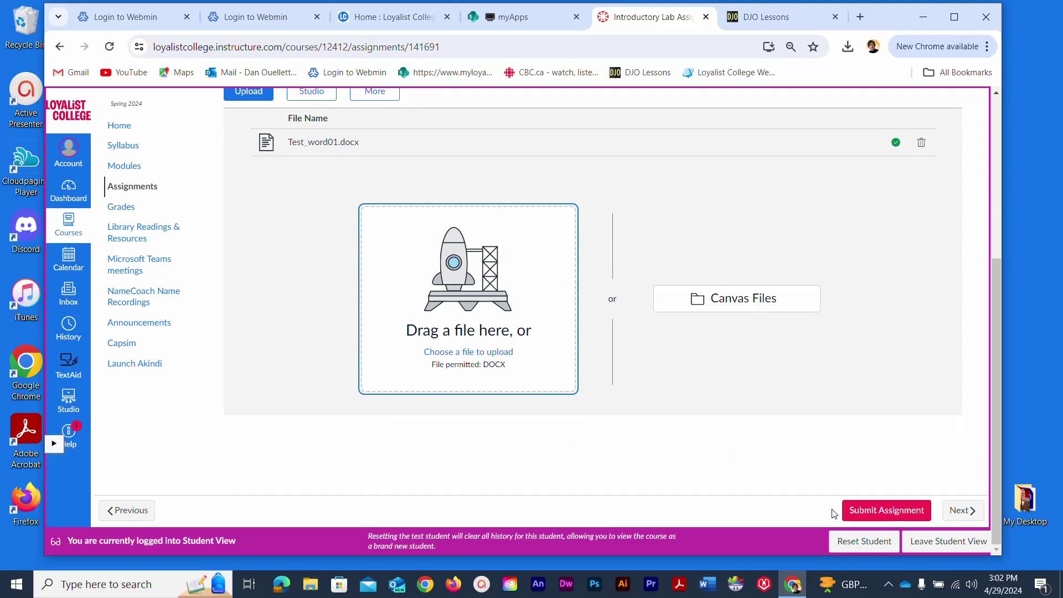
{"action": "left_click", "coordinate": [873, 514]}
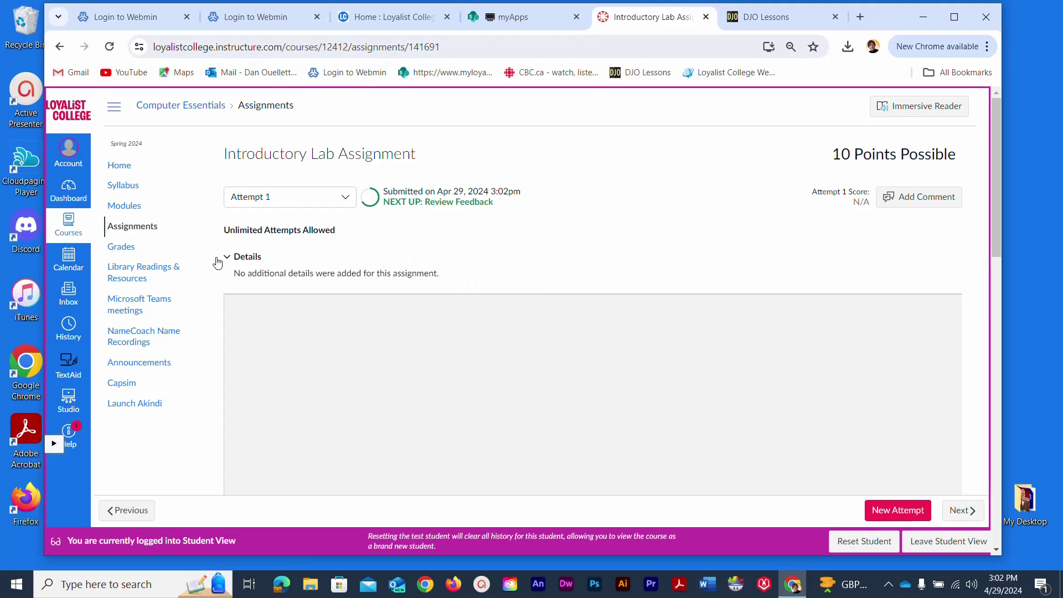
{"action": "scroll", "coordinate": [319, 259], "scroll_direction": "down", "scroll_amount": 5}
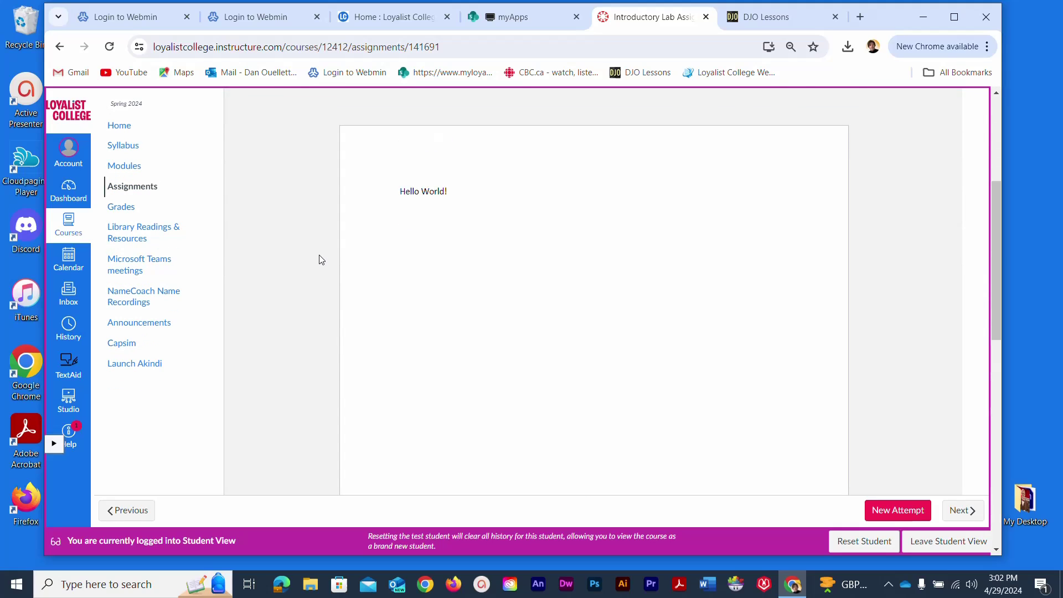
{"action": "scroll", "coordinate": [320, 258], "scroll_direction": "up", "scroll_amount": 4}
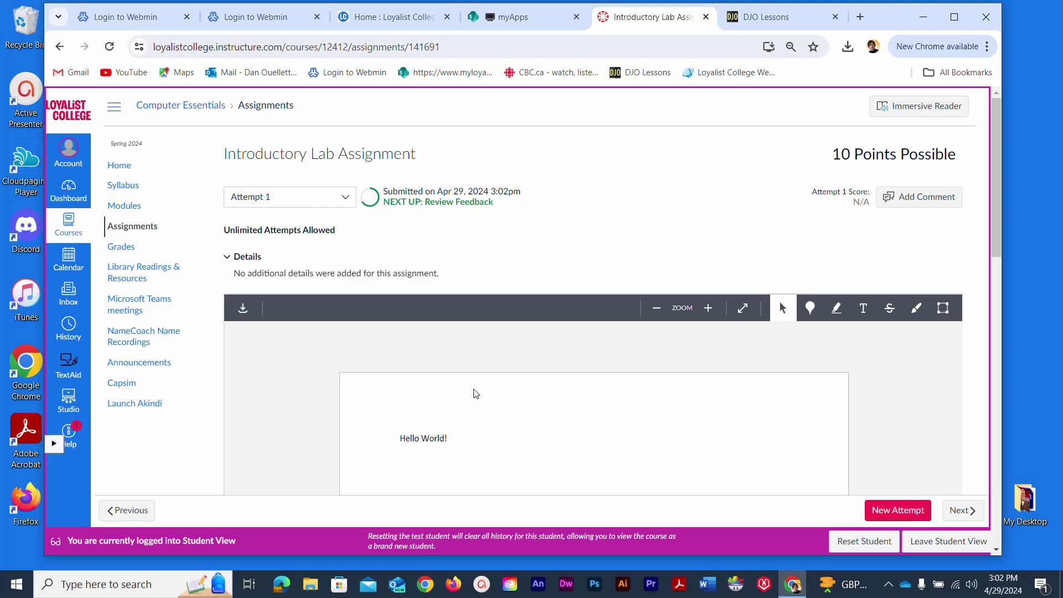
{"action": "scroll", "coordinate": [446, 382], "scroll_direction": "down", "scroll_amount": 6}
{"action": "scroll", "coordinate": [449, 385], "scroll_direction": "down", "scroll_amount": 2}
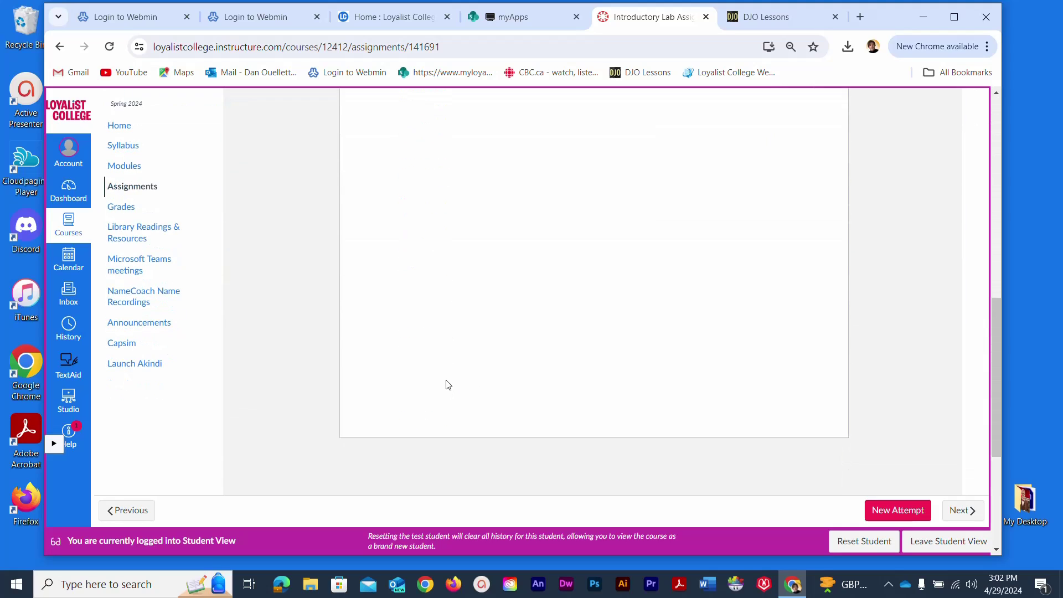
{"action": "scroll", "coordinate": [449, 385], "scroll_direction": "up", "scroll_amount": 5}
{"action": "scroll", "coordinate": [449, 385], "scroll_direction": "up", "scroll_amount": 2}
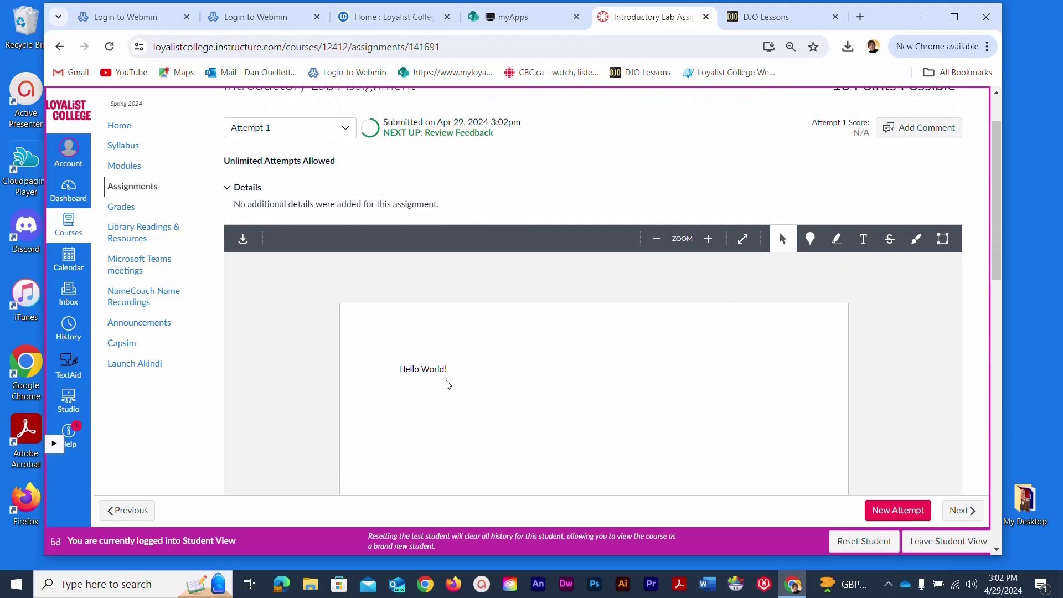
{"action": "scroll", "coordinate": [449, 385], "scroll_direction": "up", "scroll_amount": 2}
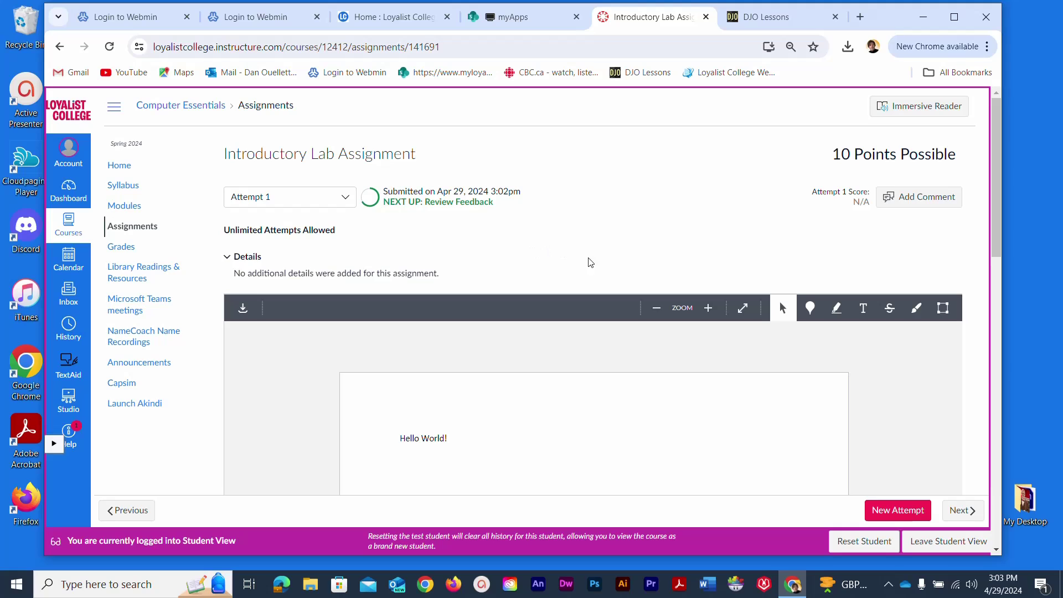
{"action": "scroll", "coordinate": [680, 305], "scroll_direction": "down", "scroll_amount": 5}
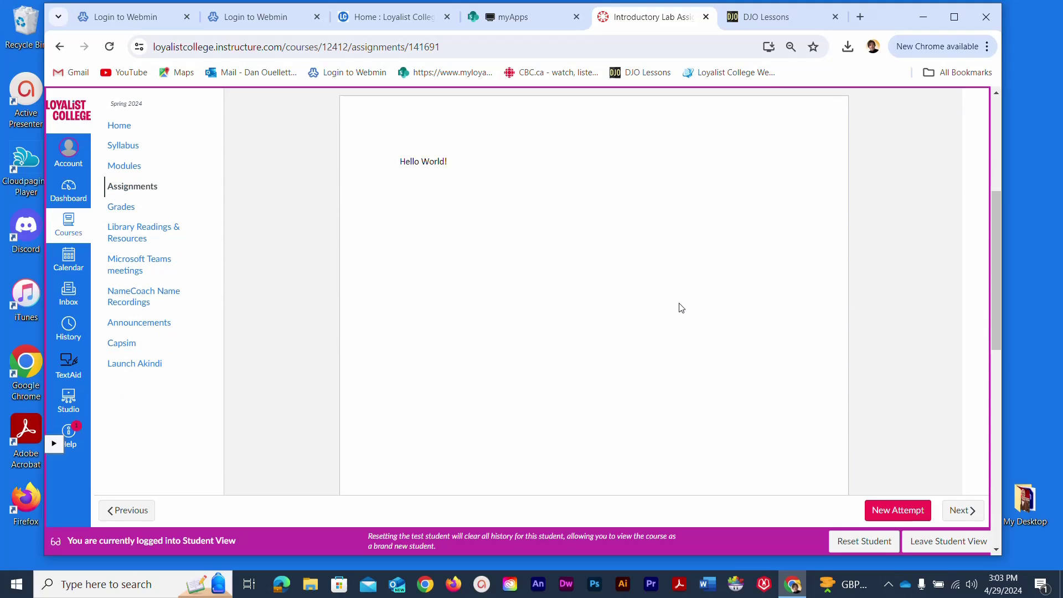
{"action": "scroll", "coordinate": [681, 308], "scroll_direction": "up", "scroll_amount": 5}
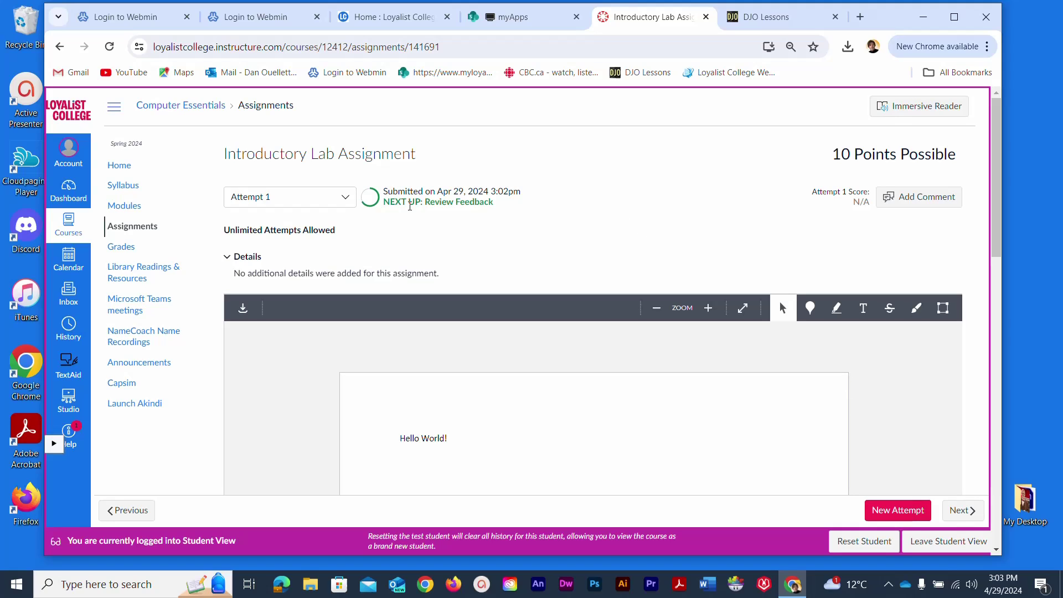
Go back through Home and Assignments to Word Practice 1's DOCX upload area
{"action": "left_click", "coordinate": [128, 167]}
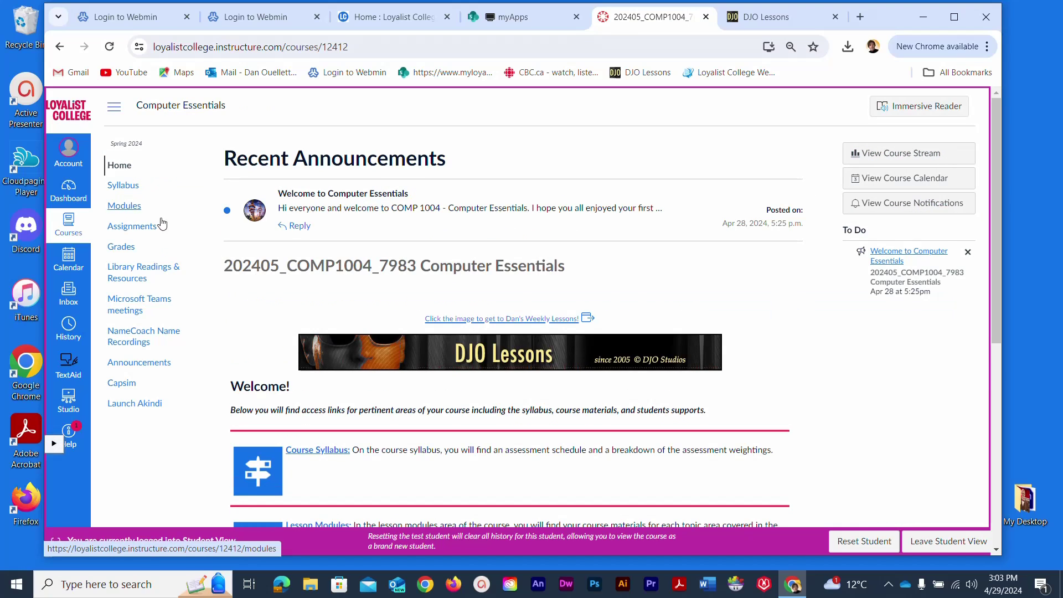
{"action": "left_click", "coordinate": [145, 228]}
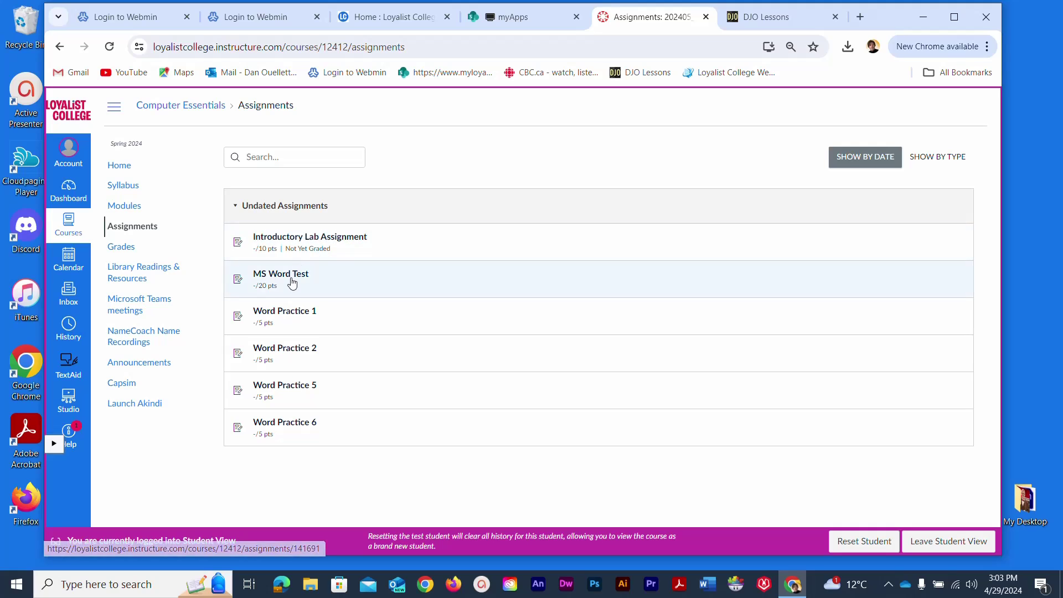
{"action": "left_click", "coordinate": [297, 314]}
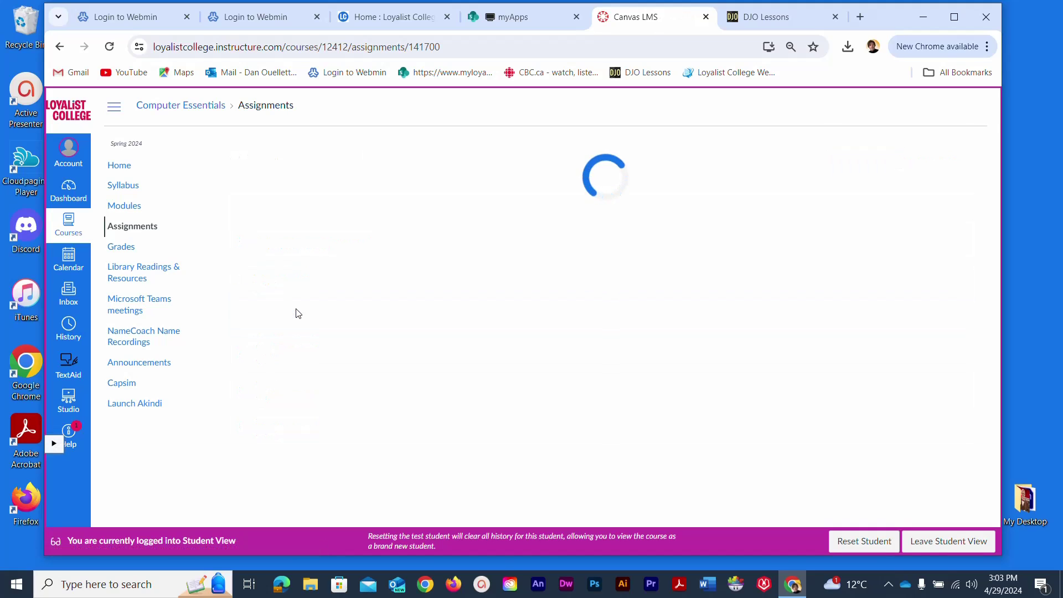
{"action": "scroll", "coordinate": [294, 275], "scroll_direction": "down", "scroll_amount": 7}
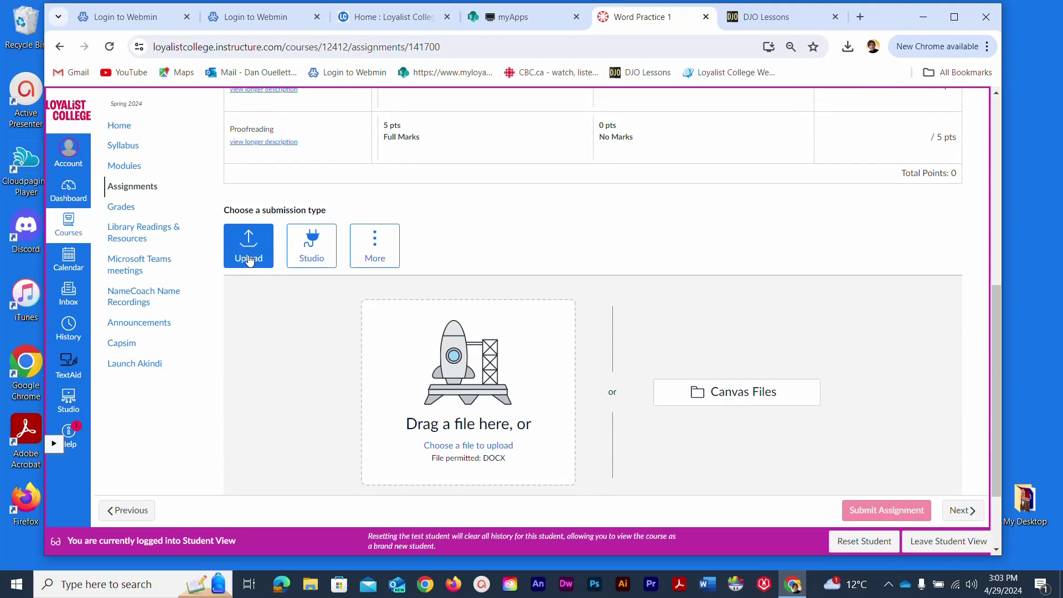
{"action": "left_click", "coordinate": [439, 375]}
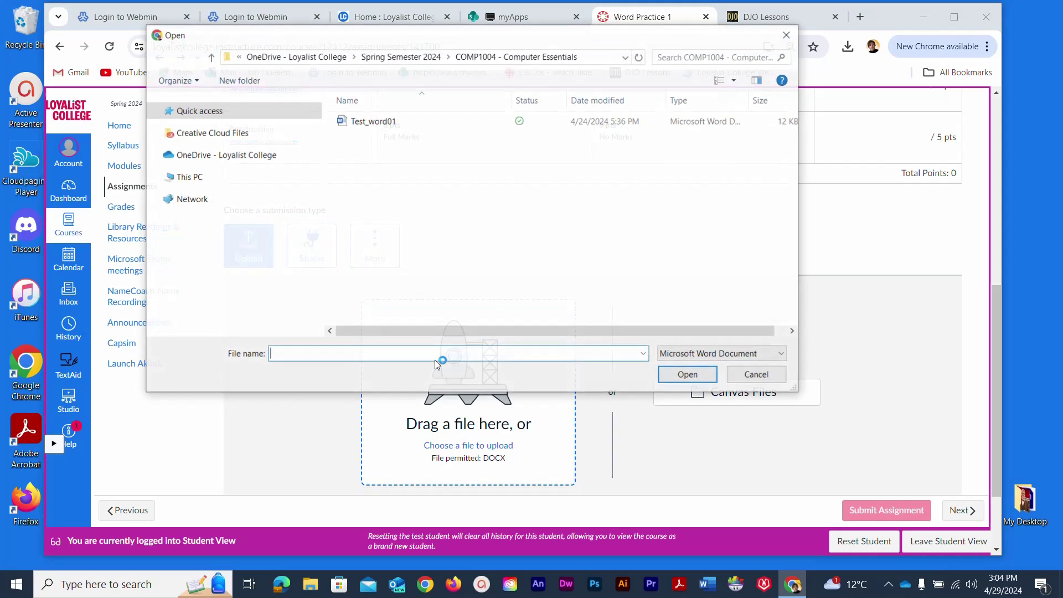
{"action": "left_click_drag", "start_coordinate": [309, 39], "coordinate": [344, 58]}
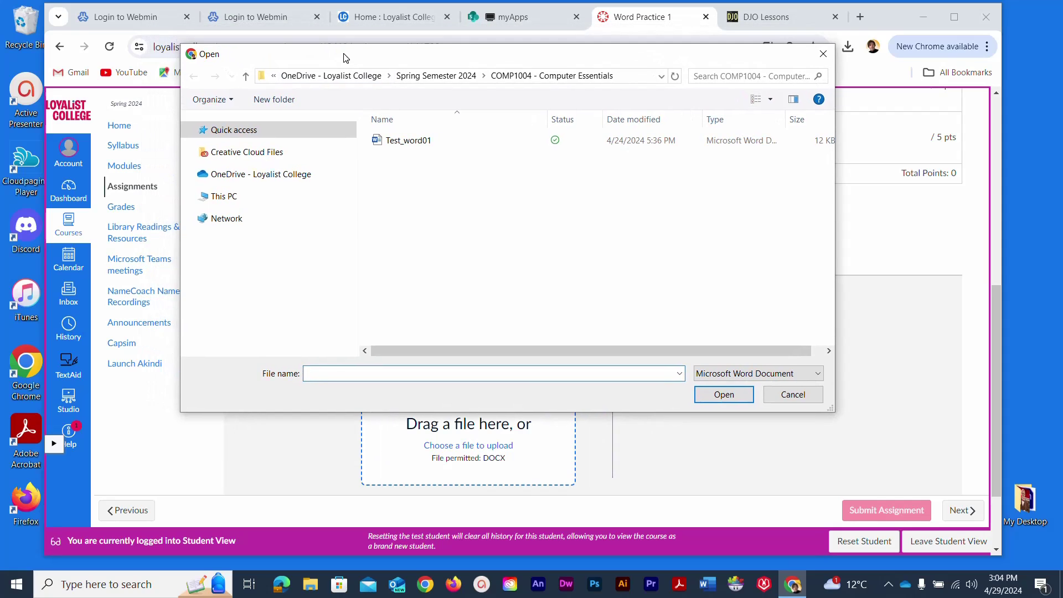
{"action": "left_click", "coordinate": [251, 176]}
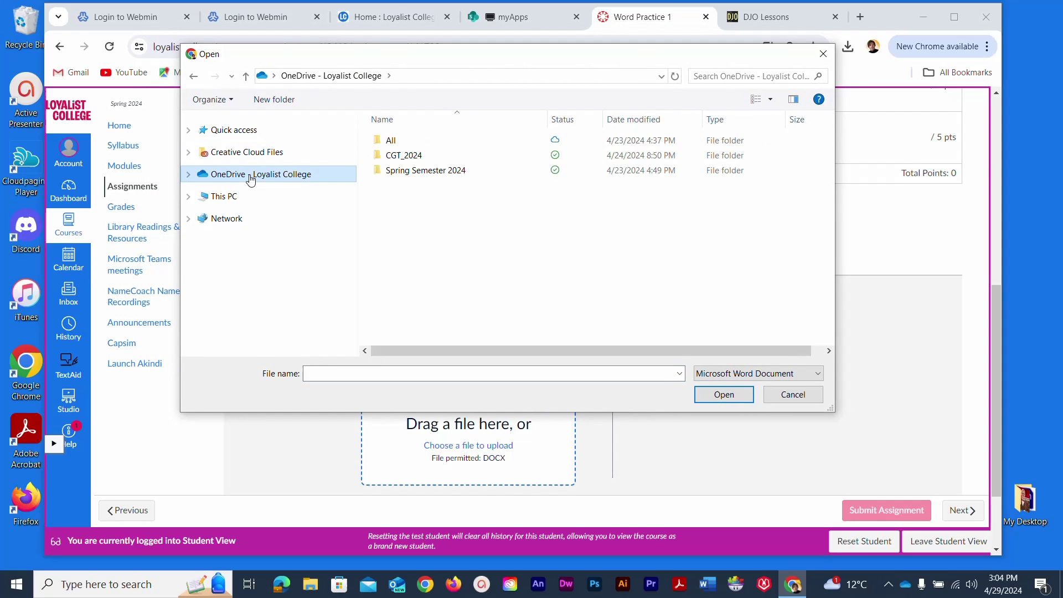
{"action": "left_click", "coordinate": [801, 395]}
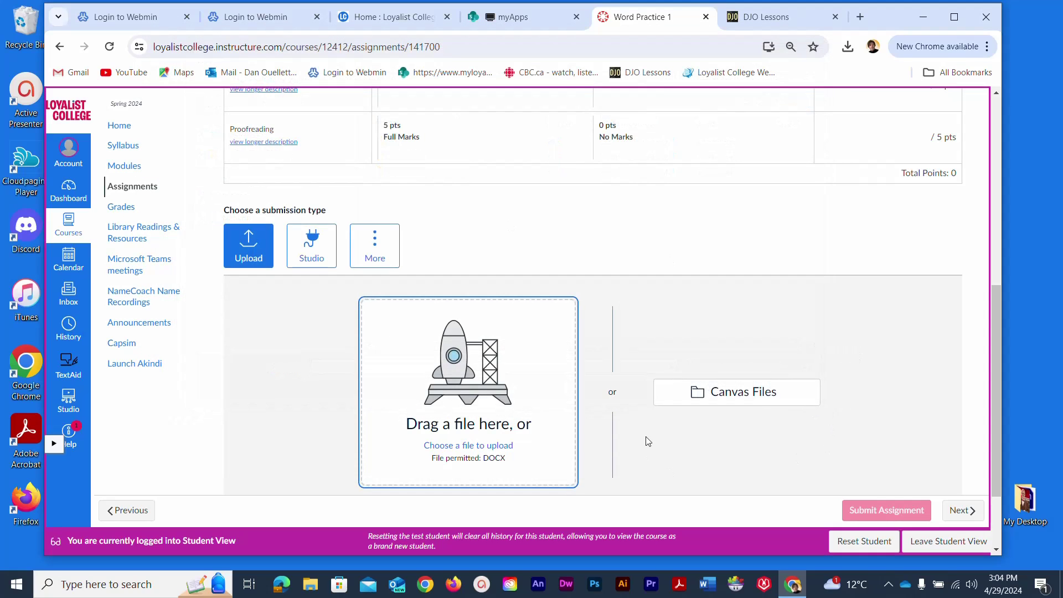